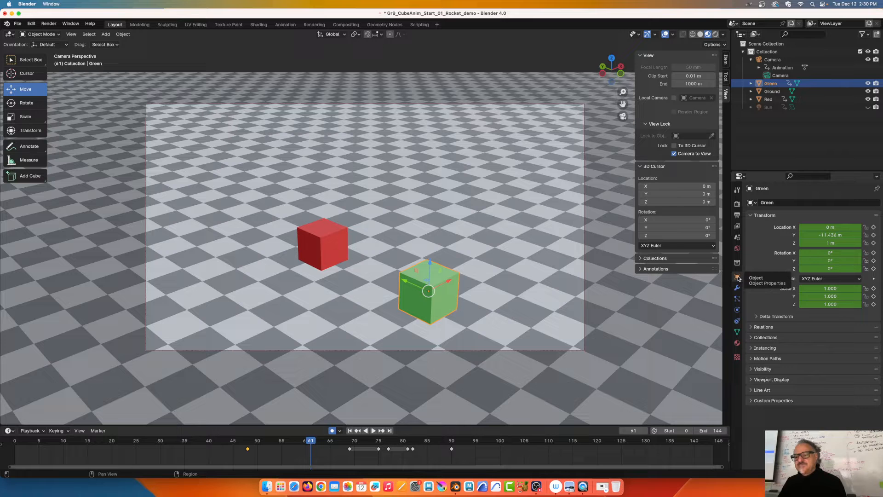
Step: View the cubes from the left side at frame 69, with nothing selected and the sidebar hidden
click(603, 74)
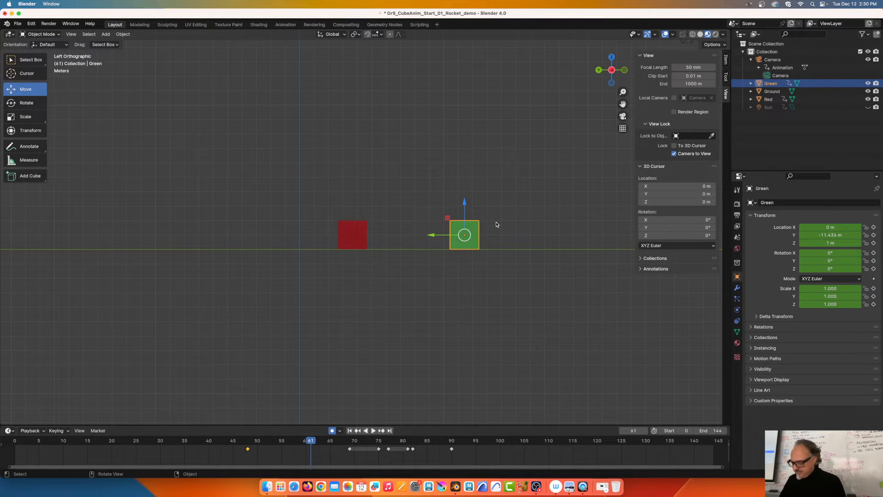
shift+middle_drag(468, 176, 470, 239)
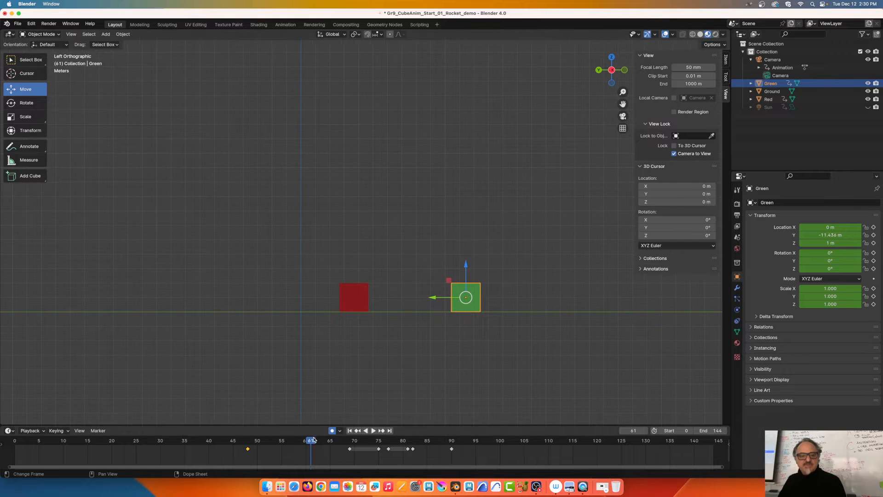
drag(313, 440, 348, 445)
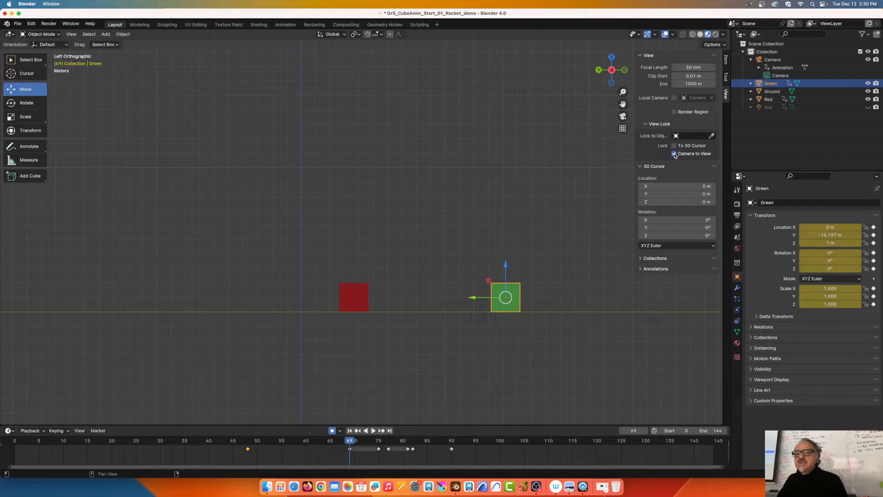
key(n)
click(576, 160)
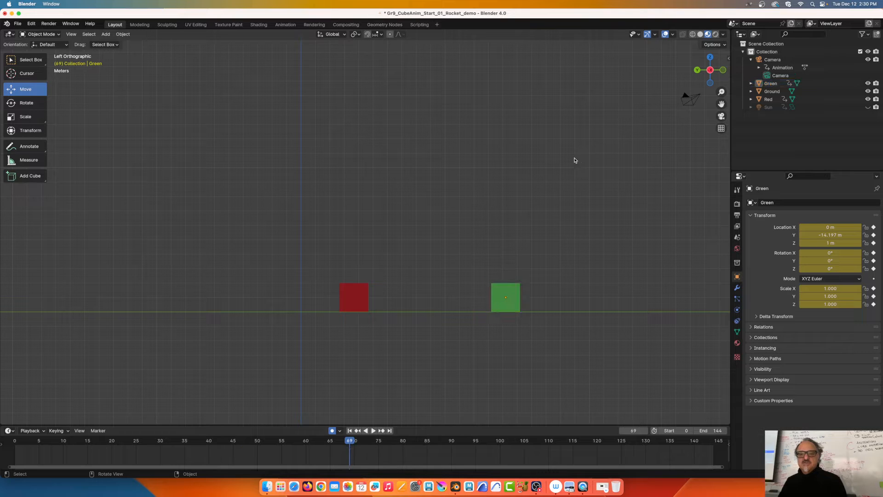
Step: Return to the camera view at frame 48 and unlock the camera from the view
click(722, 116)
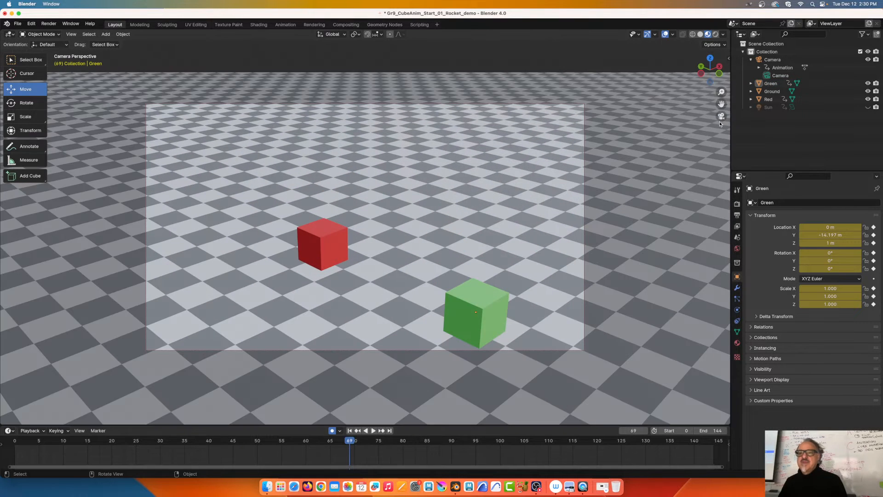
key(n)
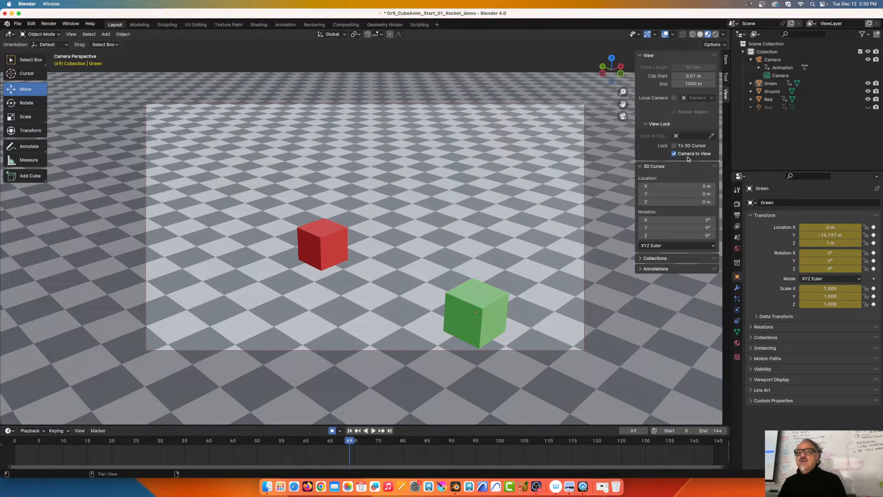
click(727, 64)
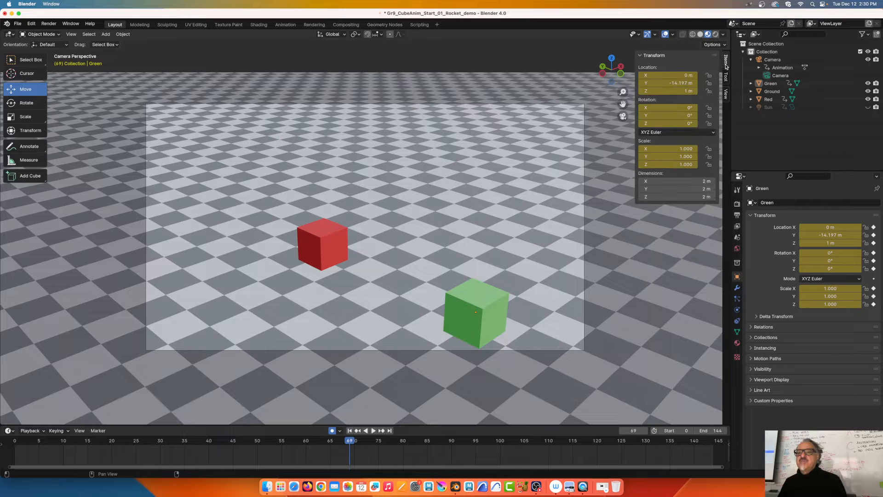
click(727, 77)
click(726, 94)
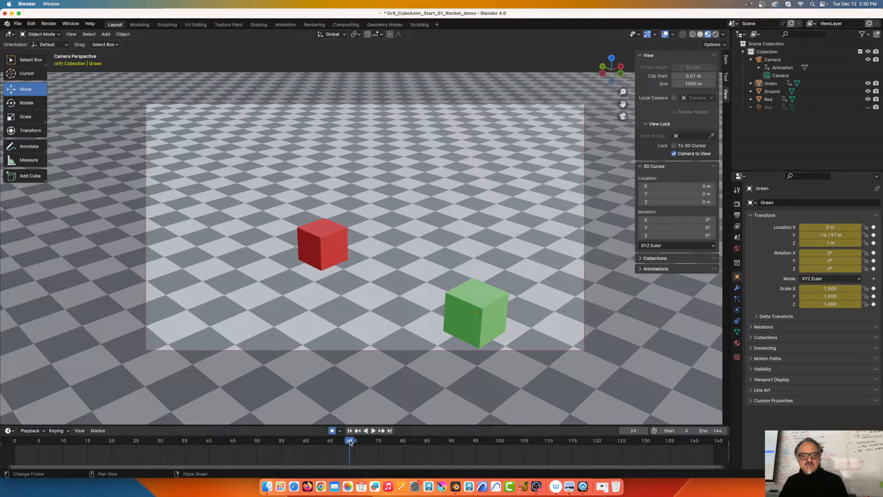
drag(349, 442, 247, 458)
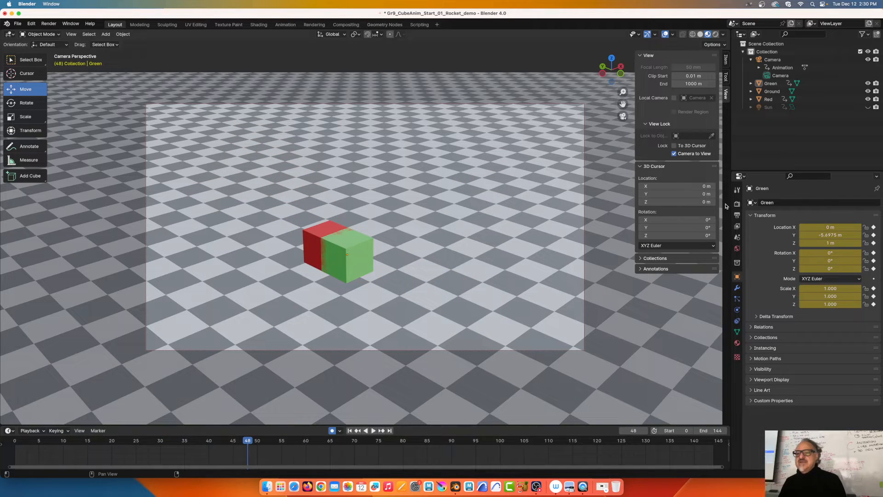
click(674, 155)
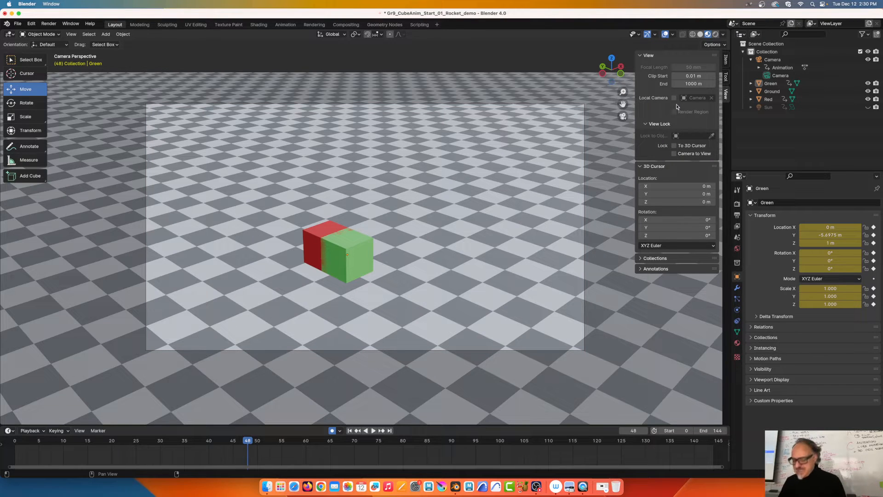
key(n)
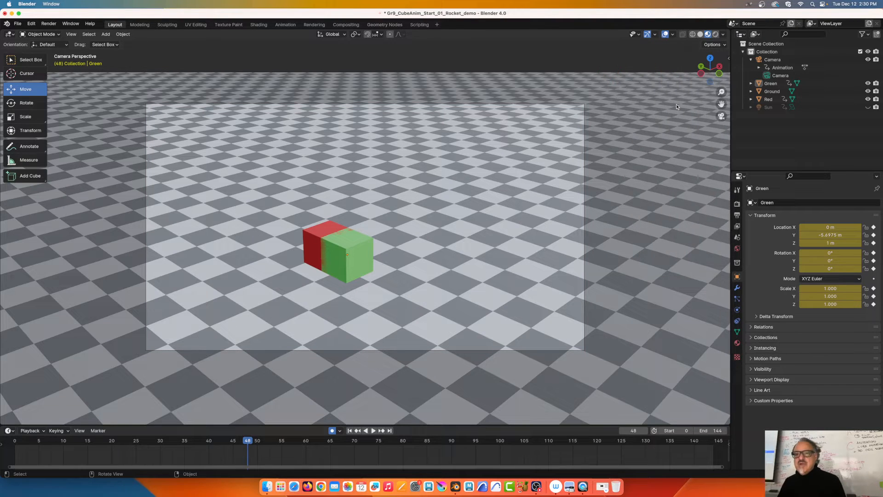
Step: Set the render output location to the BlenderAnimationLessons folder in Documents
click(737, 216)
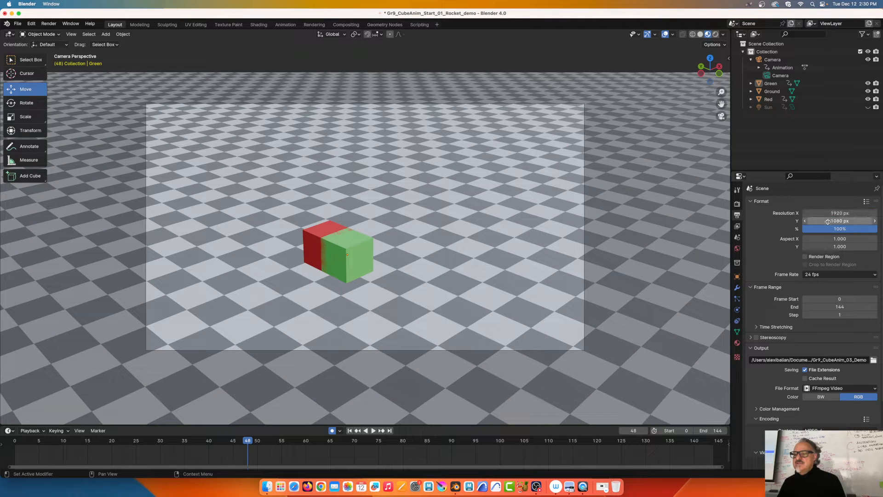
scroll(806, 354, down, 2)
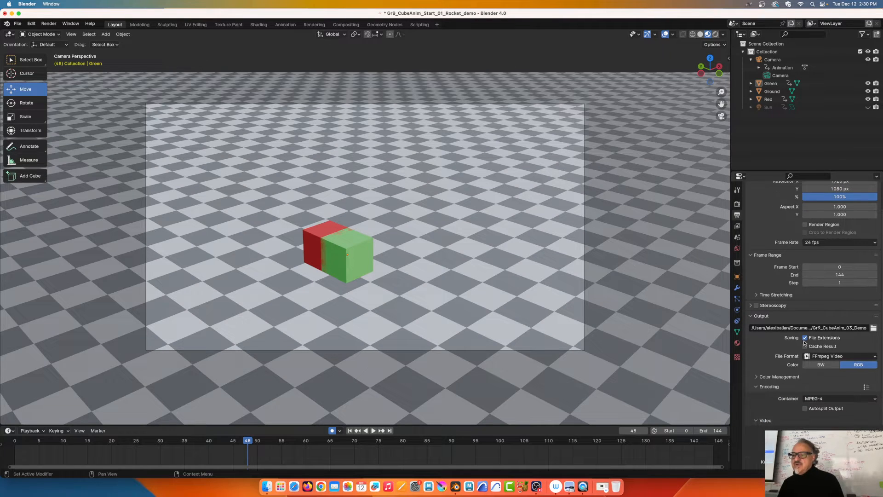
click(874, 328)
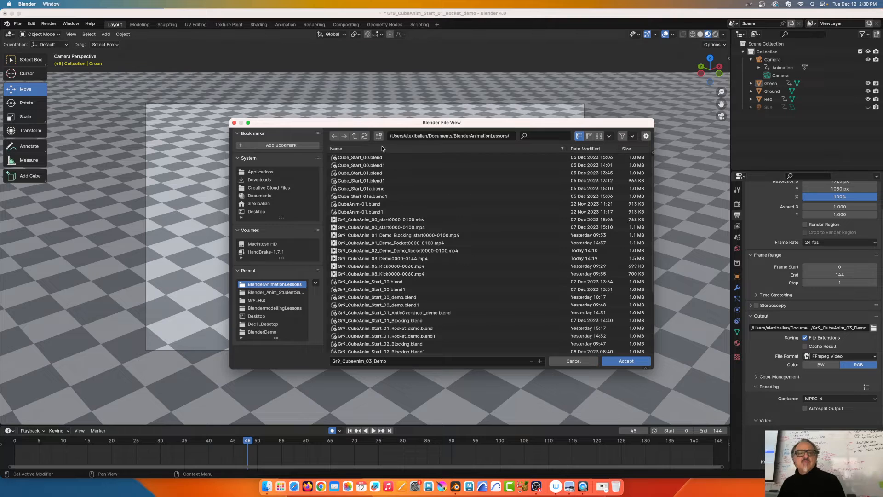
click(354, 136)
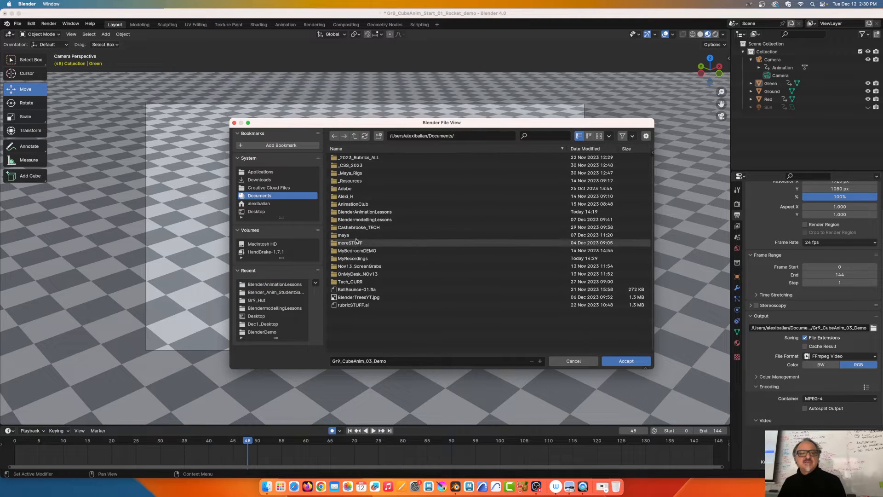
click(364, 212)
click(625, 363)
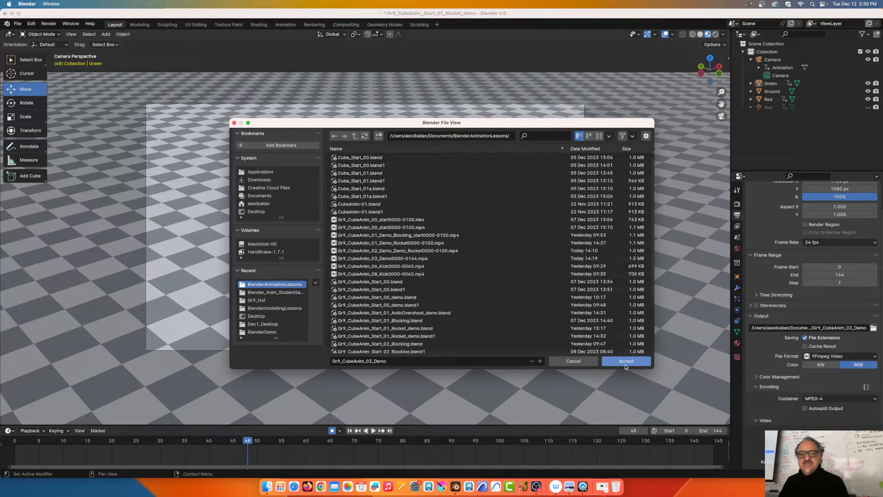
click(613, 361)
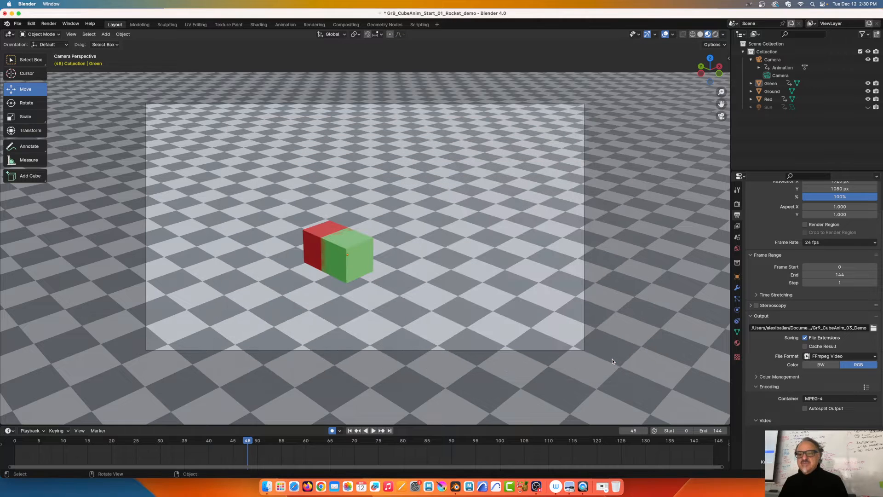
Step: Change the render output file name to Gr9_CubeAnim_04_Demo
click(840, 327)
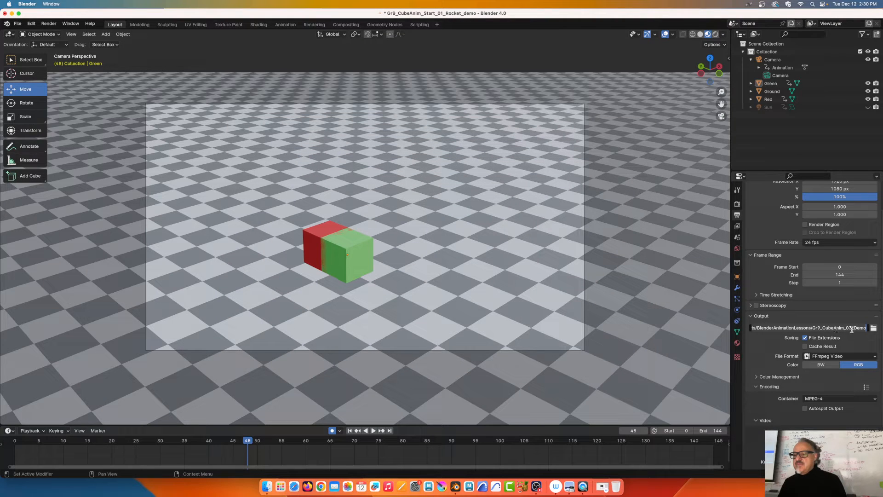
key(Right)
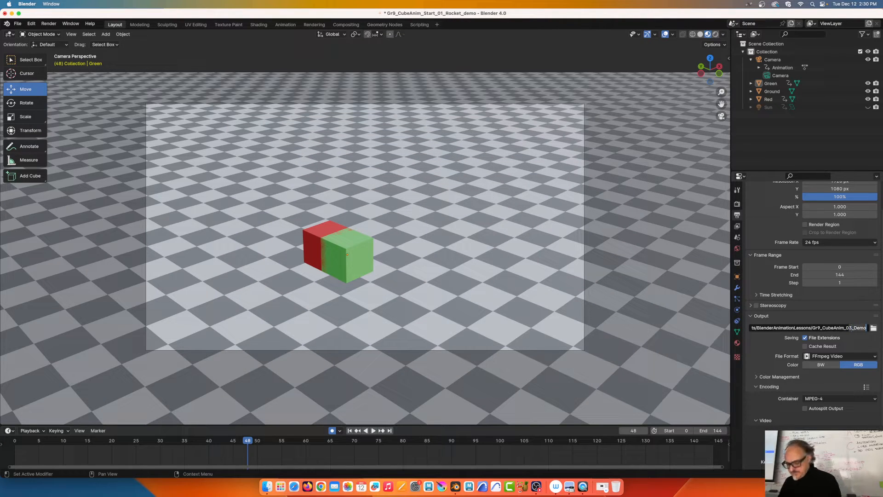
key(BackSpace)
key(BackSpace)
key(BackSpace)
key(BackSpace)
key(BackSpace)
key(BackSpace)
text(4_De)
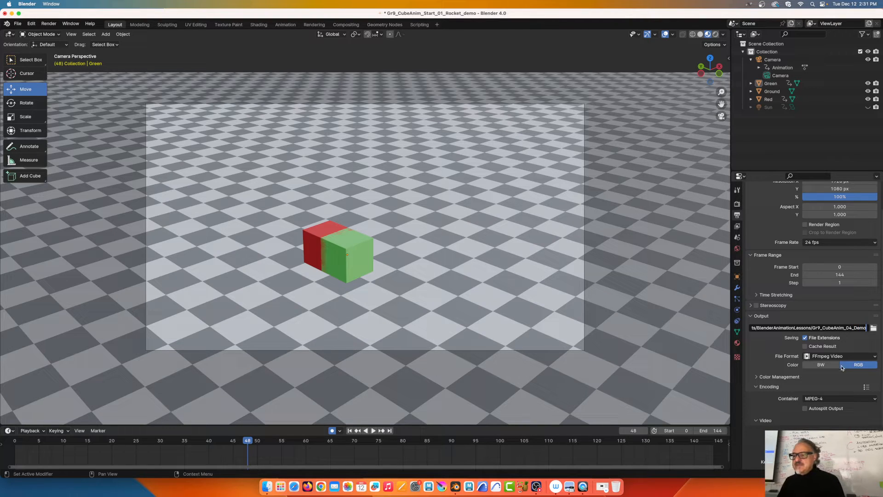
key(Return)
Step: Set the output file format to FFmpeg Video with an MPEG-4 container
click(873, 359)
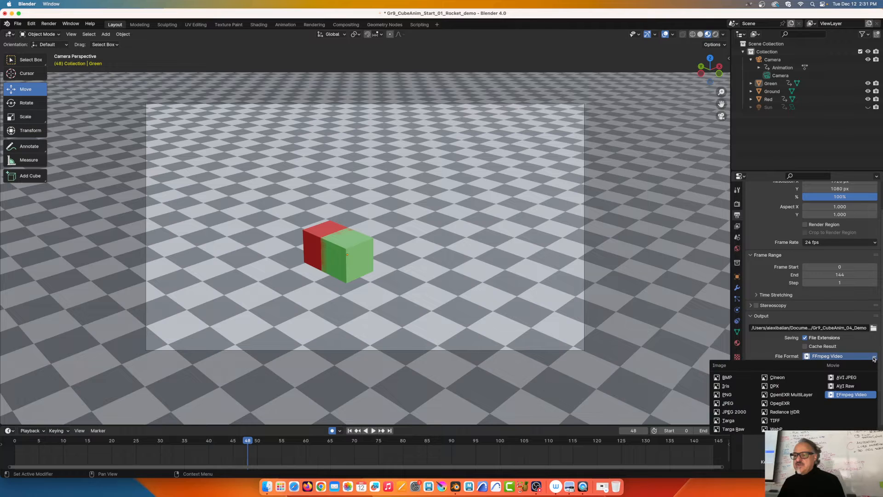
click(843, 395)
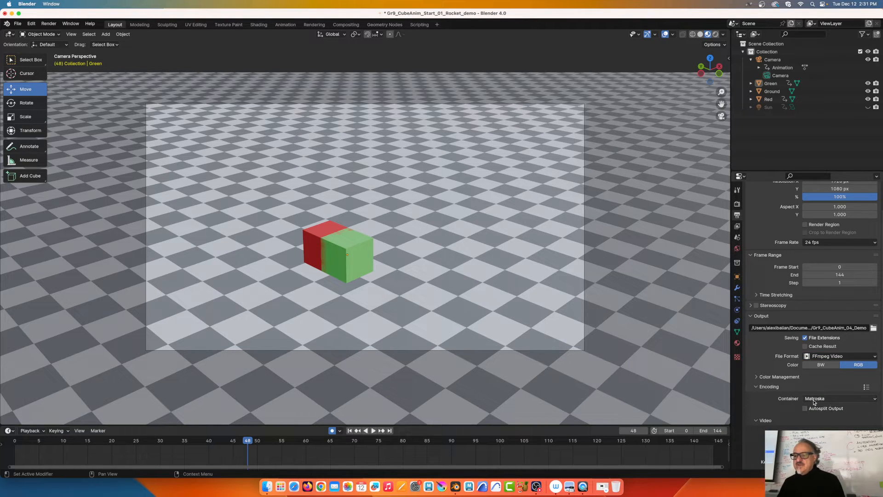
scroll(840, 391, down, 2)
click(832, 368)
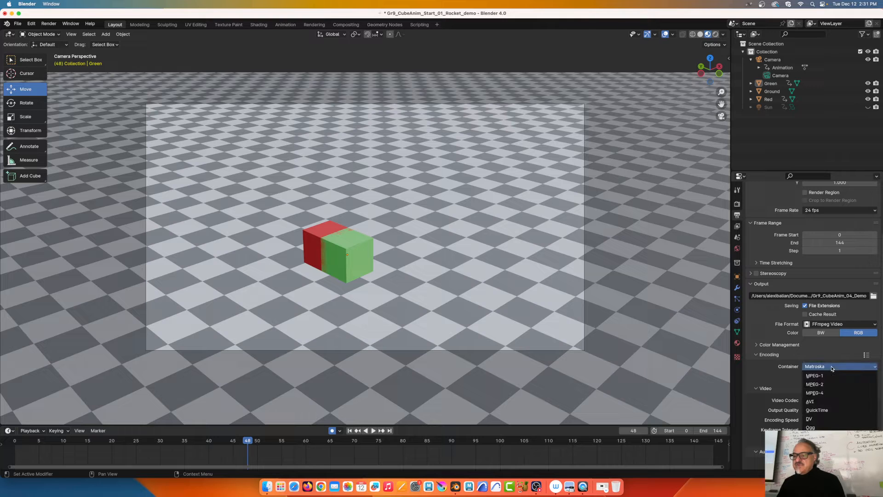
click(821, 395)
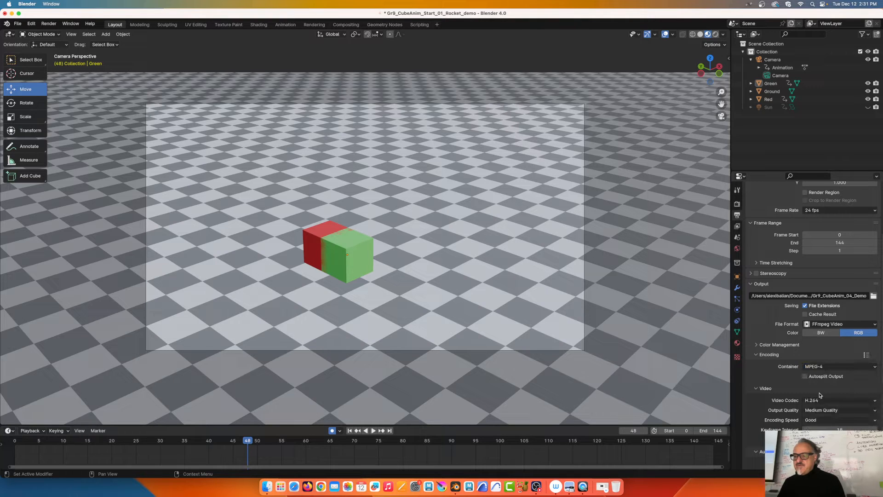
Step: Choose H.264 as the video codec and High Quality as the output quality
click(853, 403)
click(829, 312)
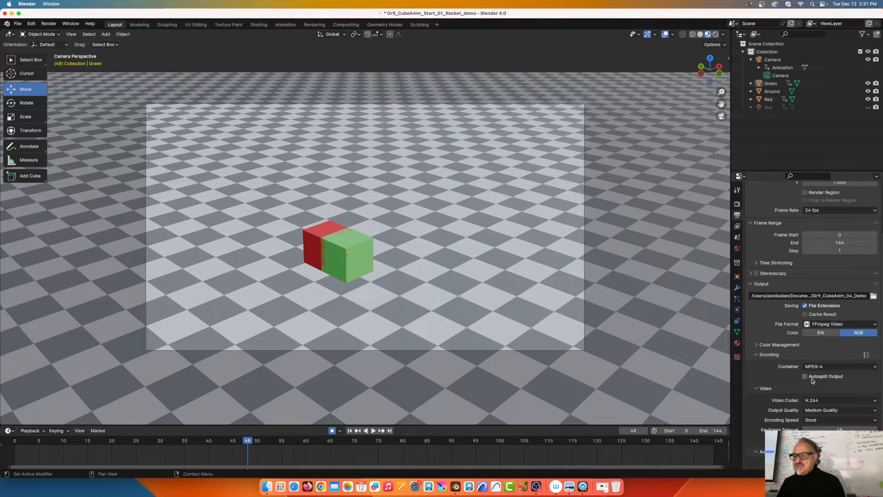
click(844, 410)
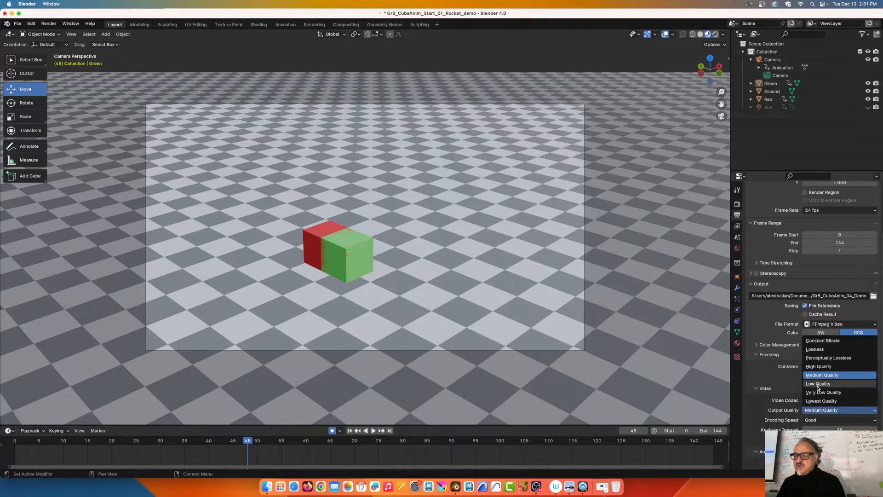
click(815, 367)
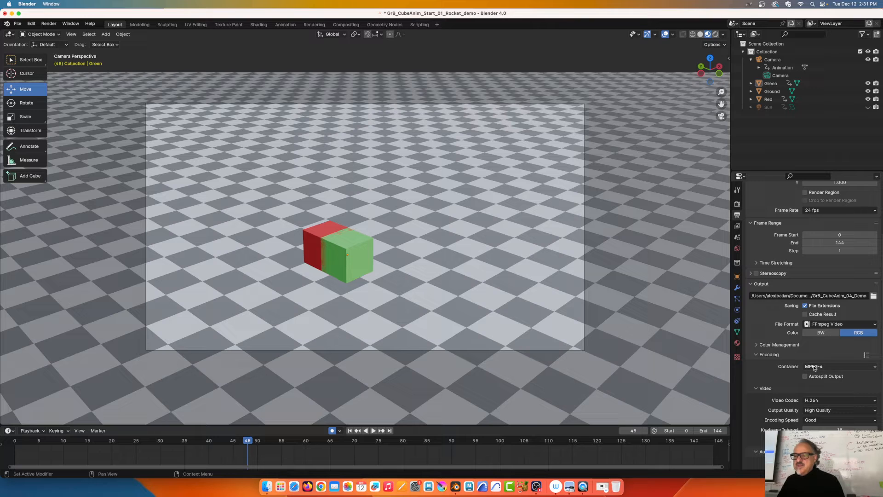
Step: Replace the render output file name with the creator's first and last name plus CubeAnimation, separated by underscores
click(825, 295)
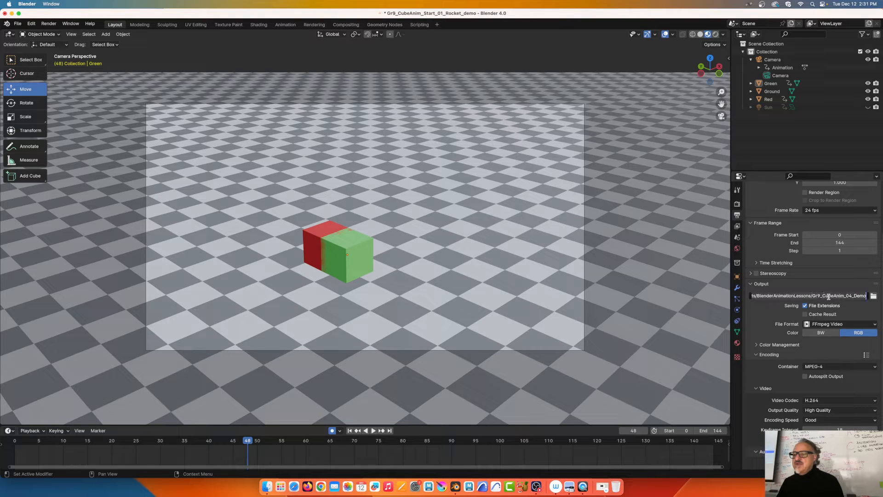
click(828, 295)
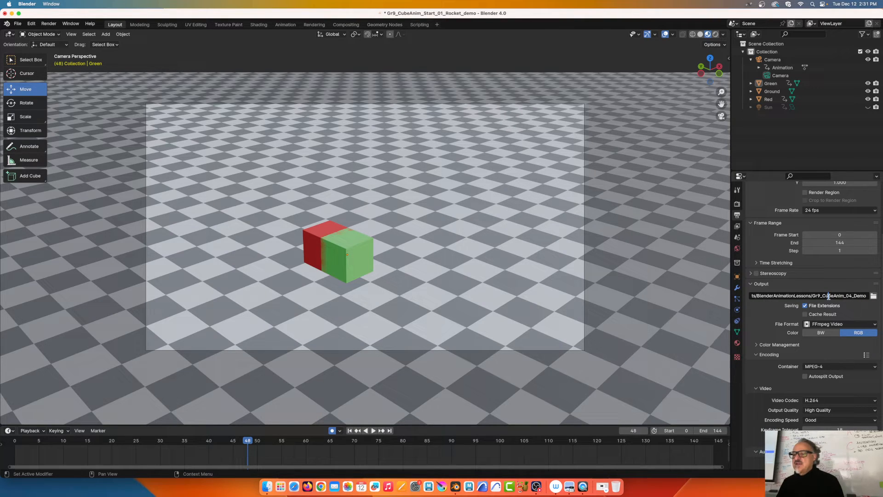
drag(813, 297, 874, 297)
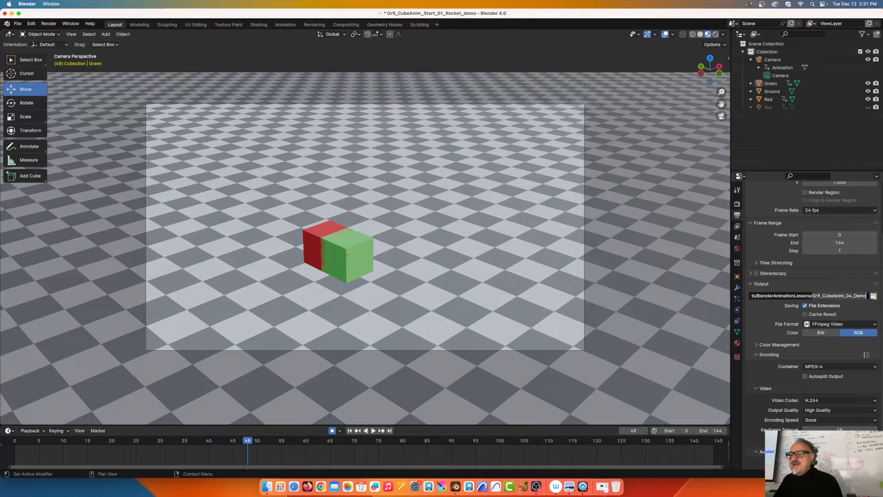
text(Alex)
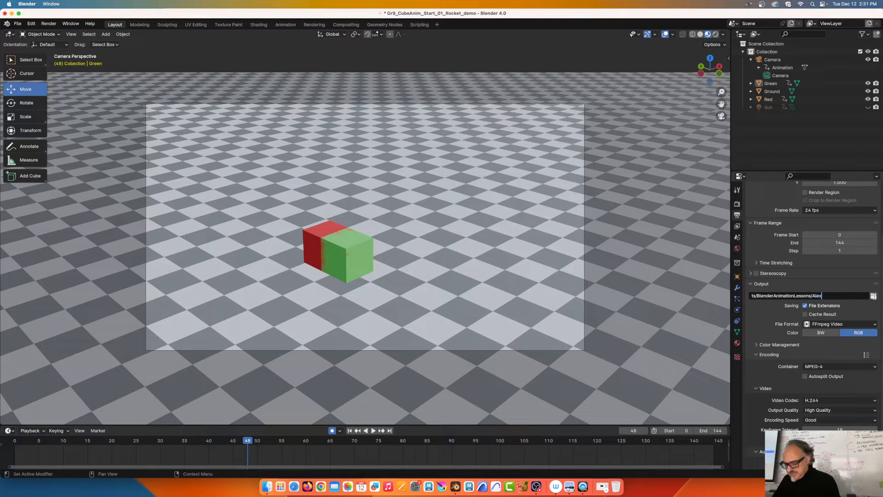
text(i_Bal)
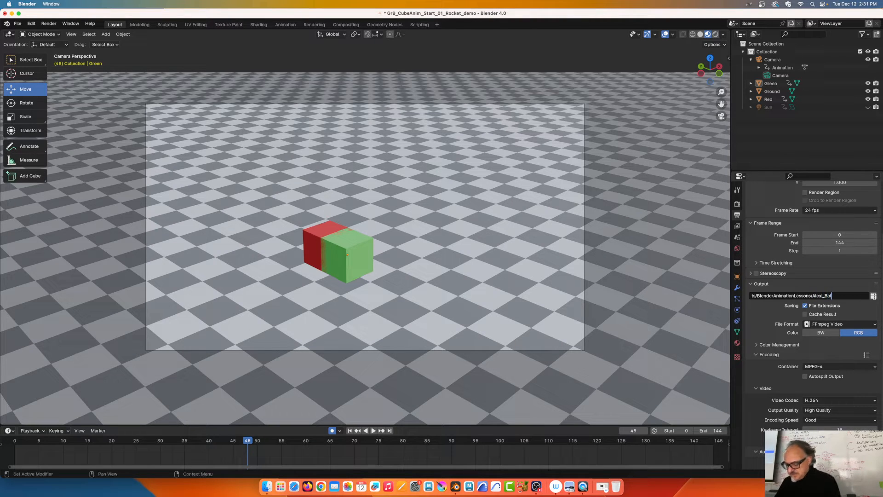
text(ian_)
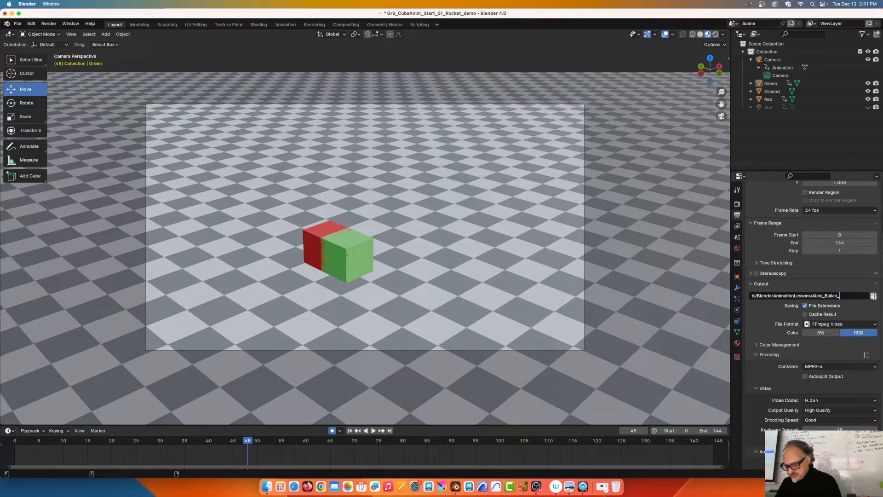
text(CubeAn)
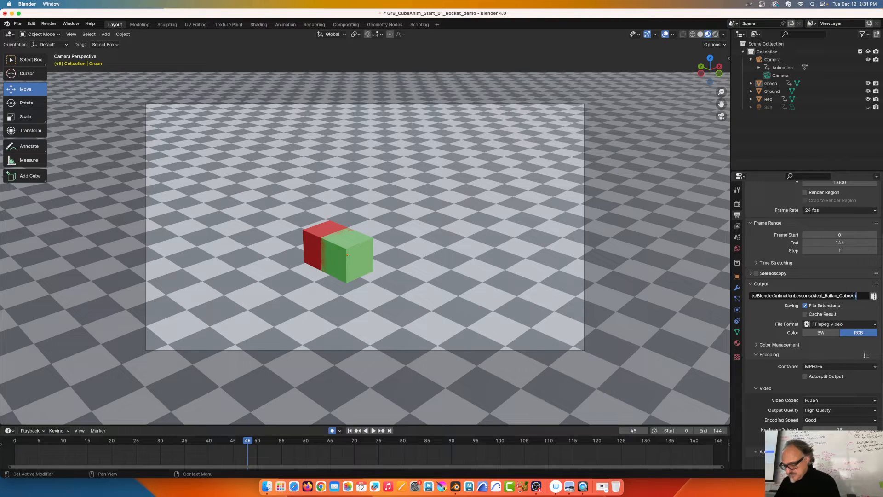
text(imation)
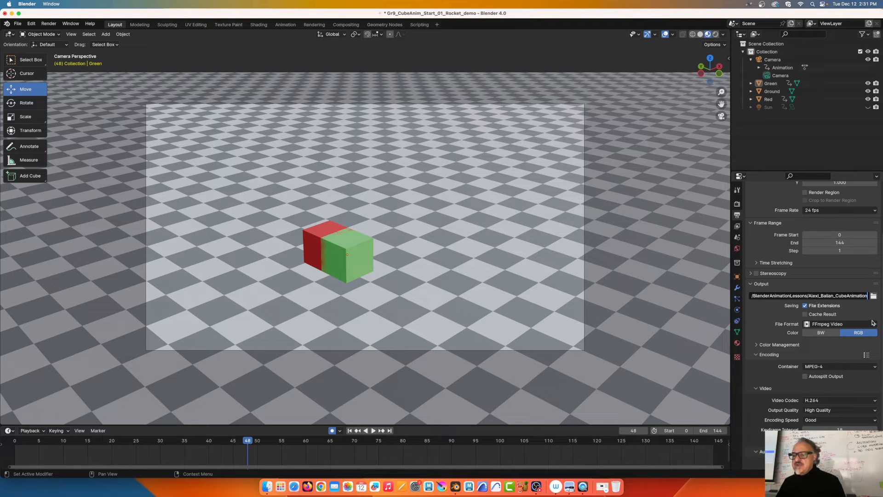
Step: Render the full animation to the video file and close the render preview window
click(50, 26)
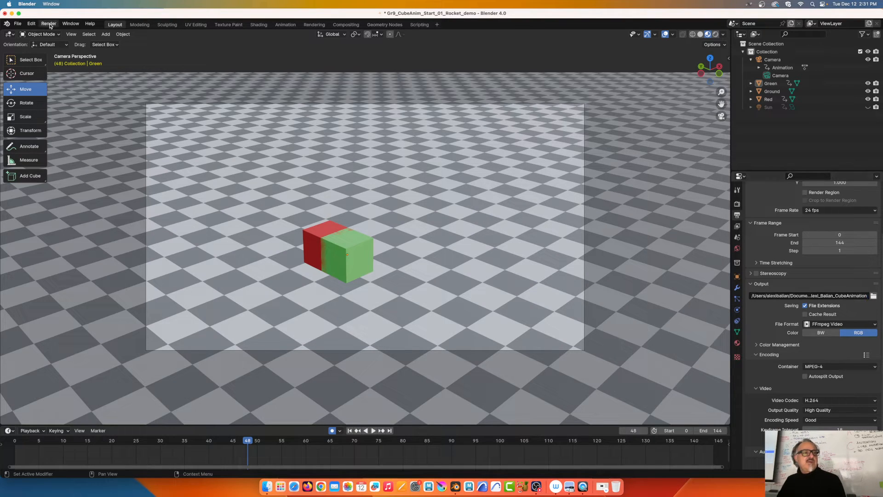
click(50, 26)
click(56, 41)
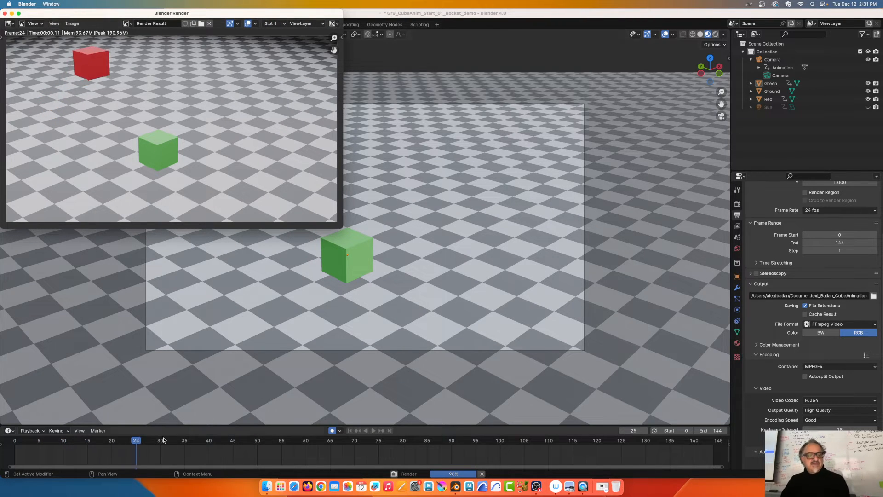
click(12, 13)
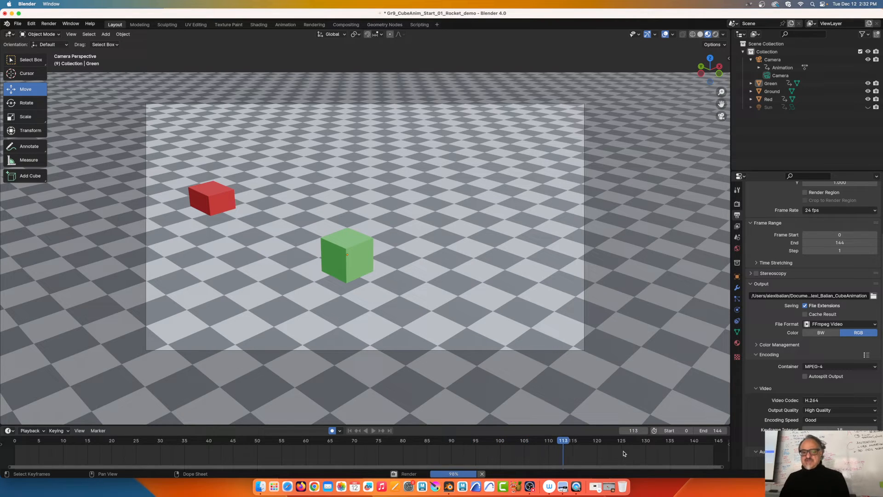
Step: Set the animation's end frame to 100 and move the playhead to frame 93
click(708, 431)
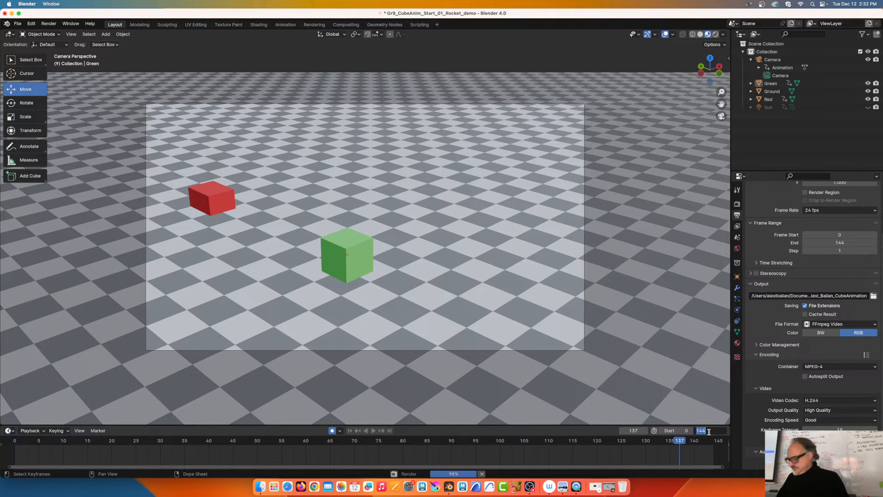
text(100)
key(Return)
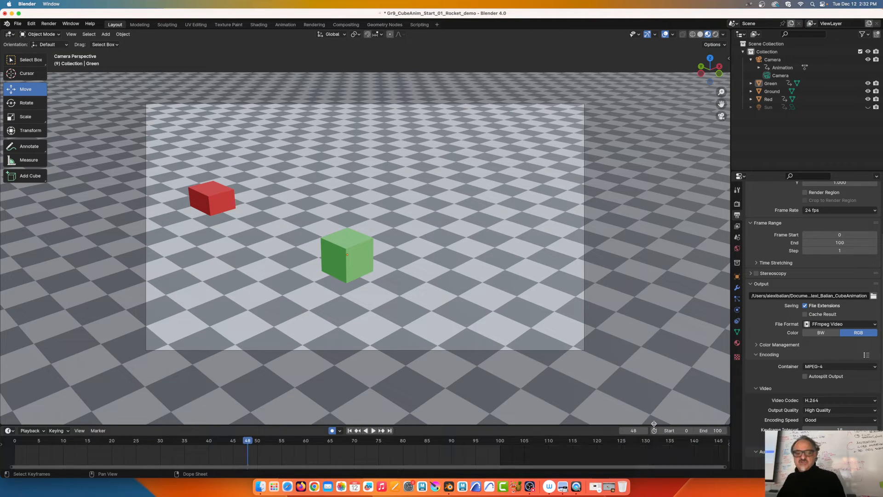
drag(249, 442, 465, 451)
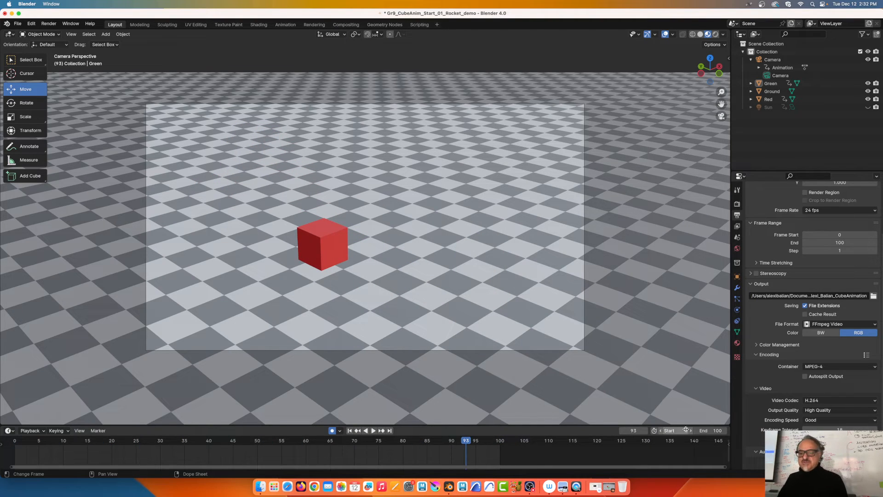
Step: Set the animation's end frame to 144
click(716, 430)
text(144)
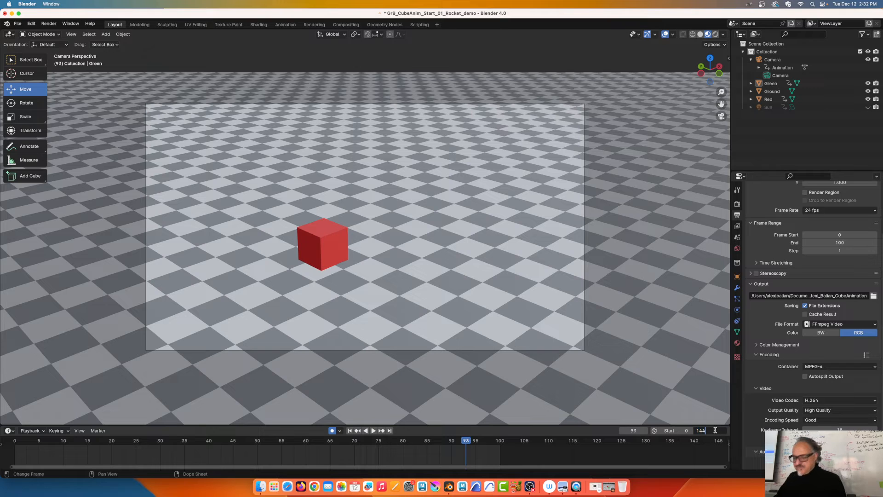
key(Return)
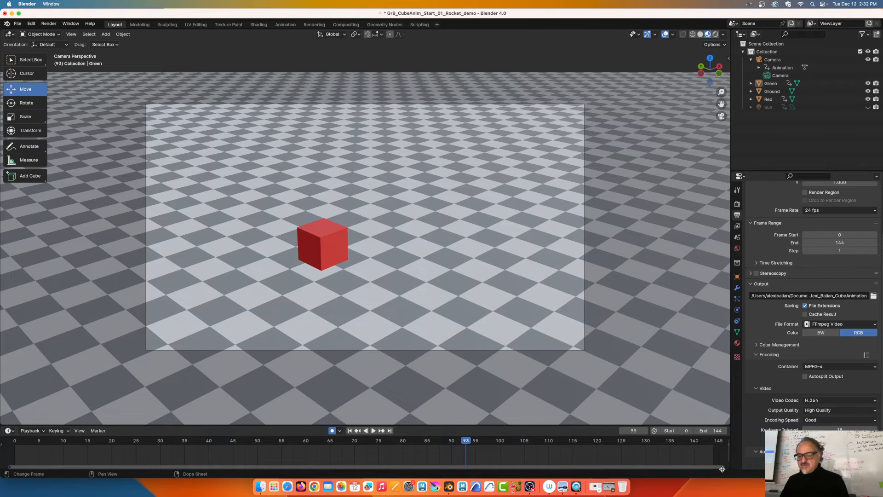
Step: Zoom the timeline in on the early frames, then back out to span the range from 0 to 144
drag(723, 468, 278, 445)
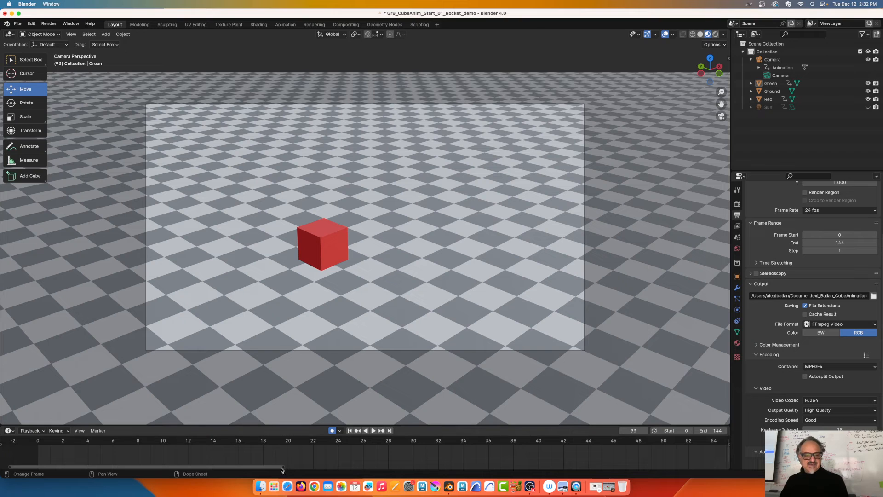
drag(283, 469, 731, 488)
mouse_move(9, 469)
mouse_down()
mouse_move(387, 470)
mouse_move(2, 467)
mouse_up()
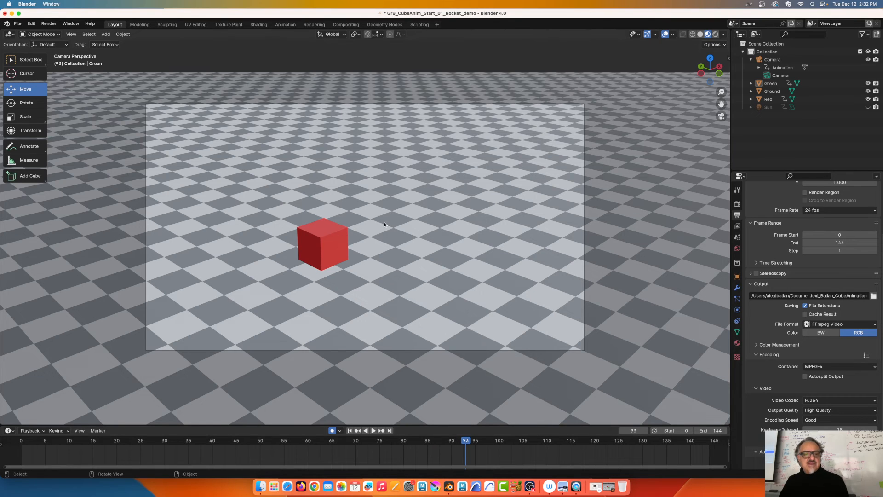
Step: Select the red cube and fit the timeline view to its keyframes
click(323, 241)
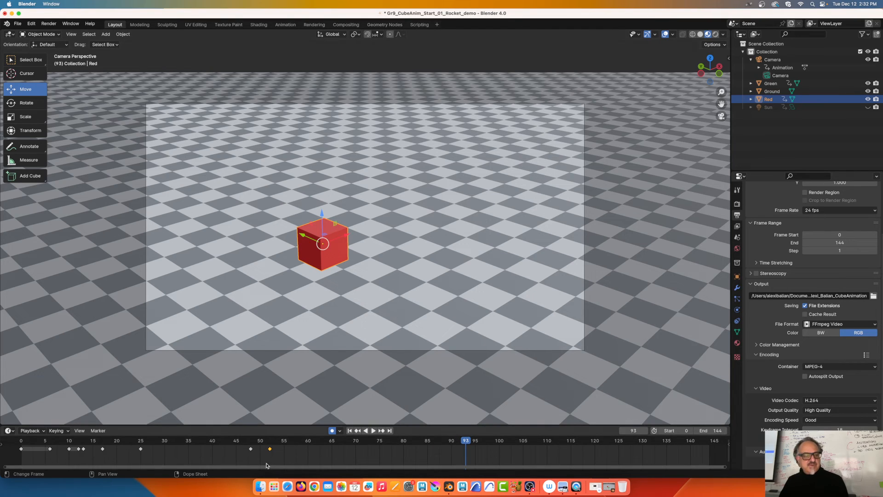
scroll(436, 454, down, 10)
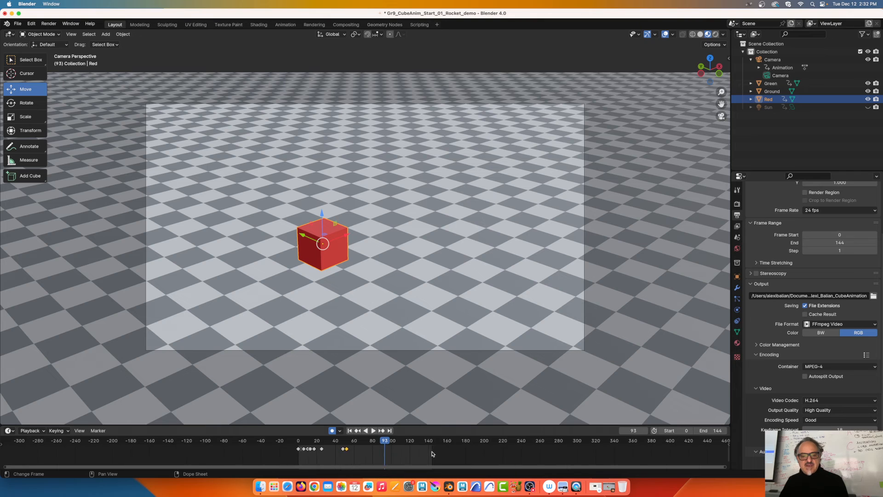
scroll(431, 454, up, 15)
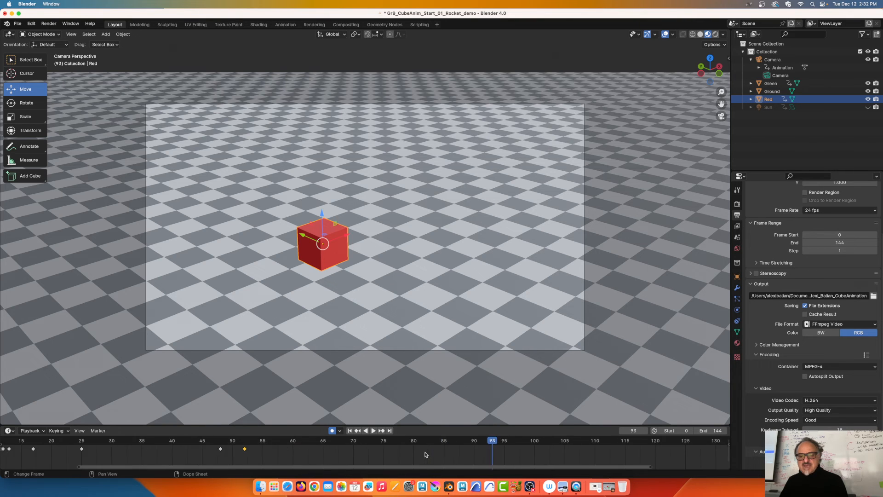
scroll(425, 454, up, 2)
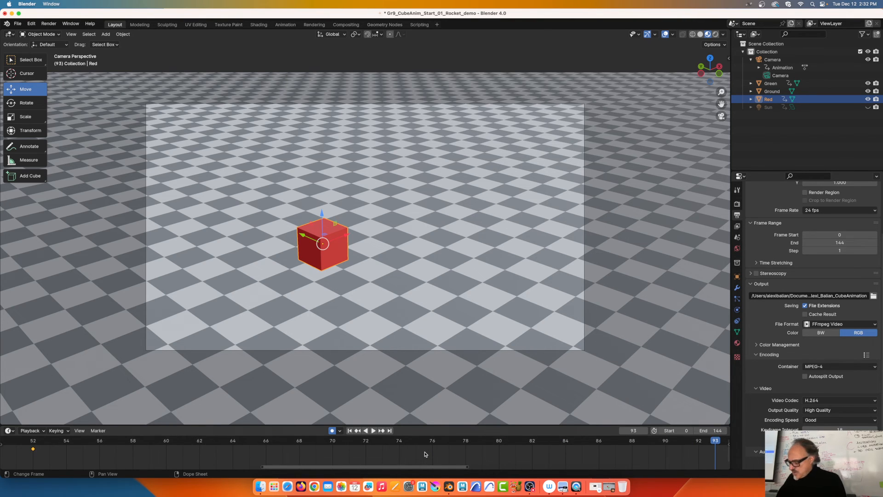
key(Home)
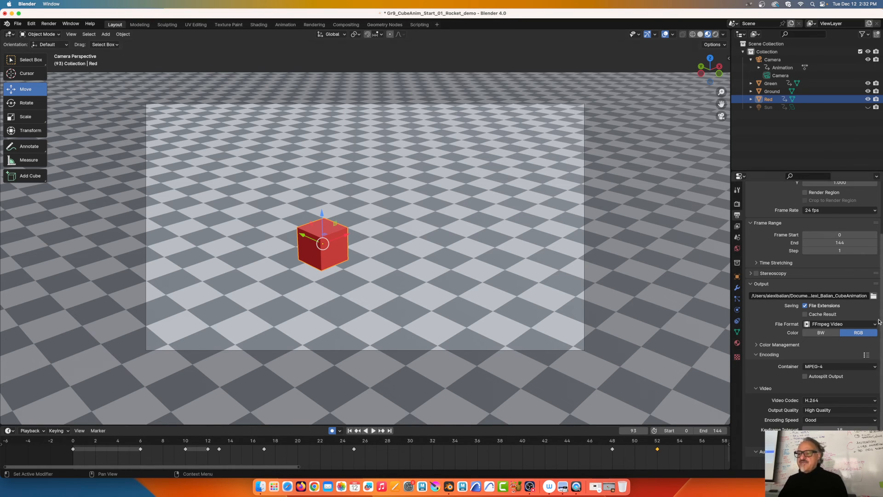
Step: Check the Camera to View lock setting in the 3D viewport's view properties
key(n)
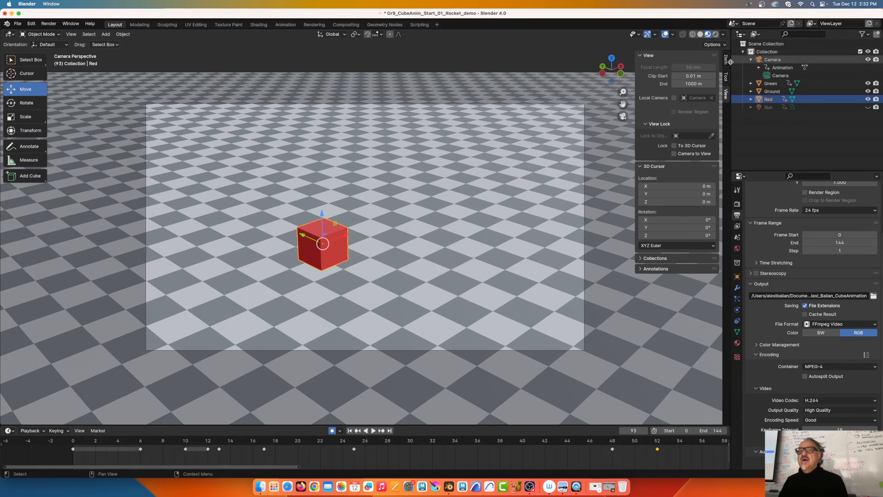
click(674, 154)
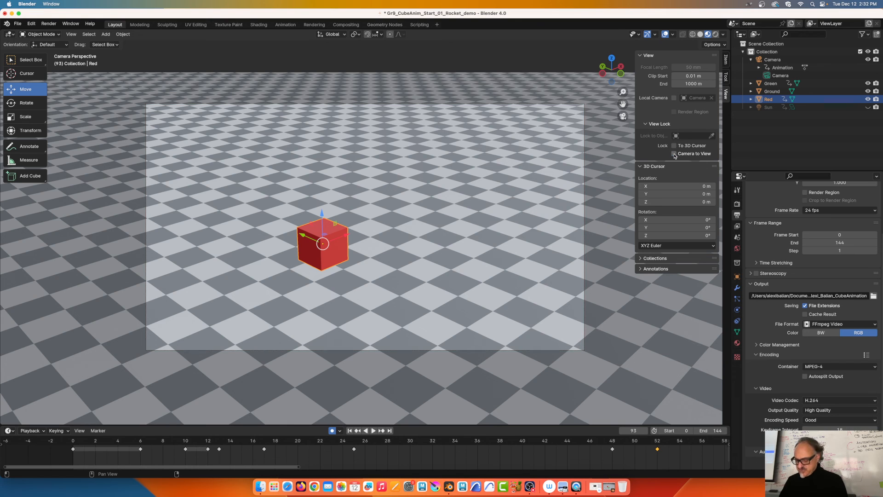
key(n)
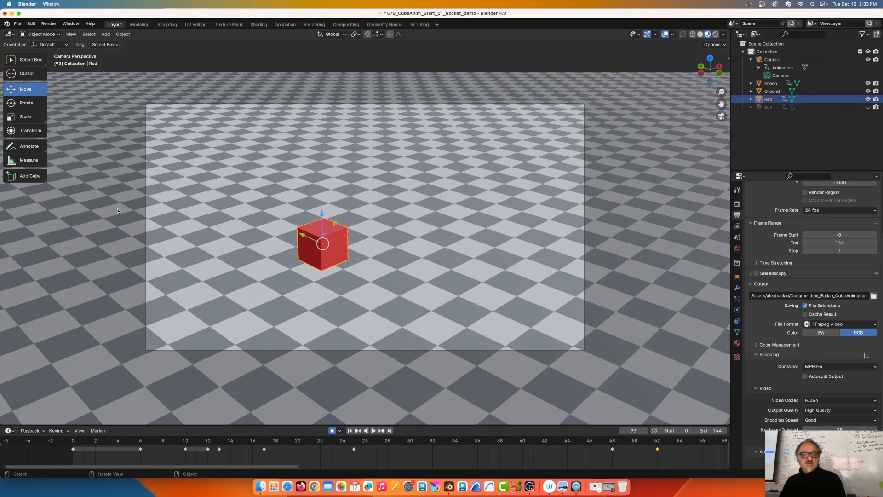